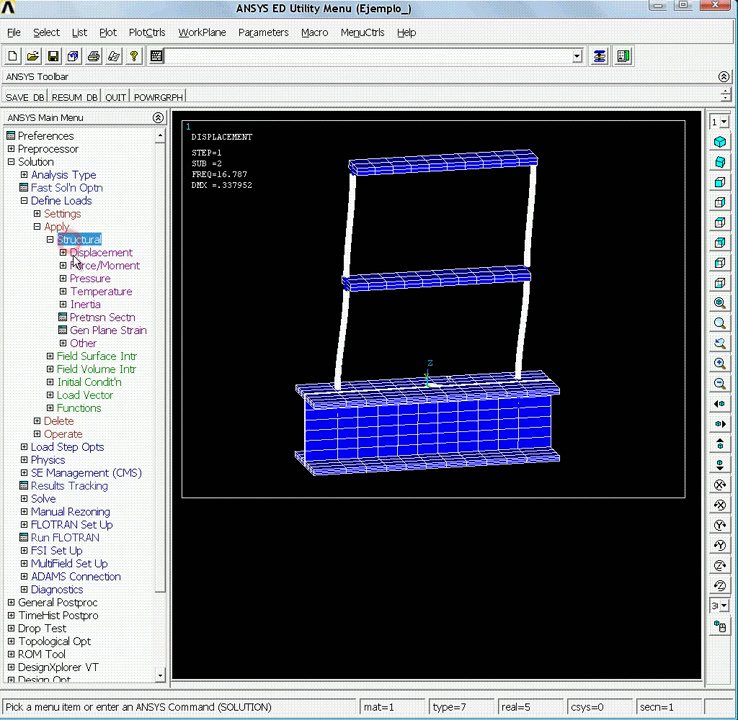
# Apply a constant FX force with a real part of 1 to node 100.
pyautogui.click(72, 262)
pyautogui.click(67, 291)
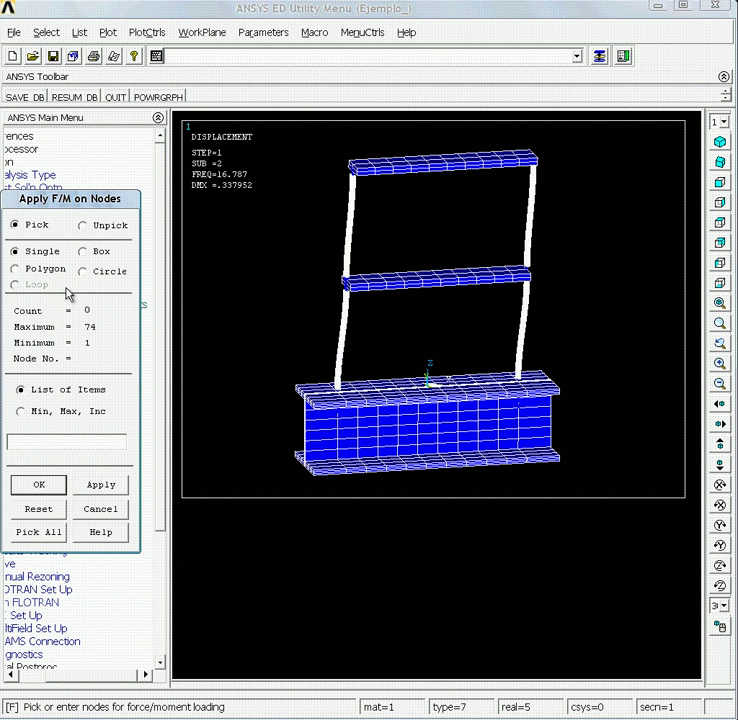
pyautogui.write('100')
pyautogui.click(55, 485)
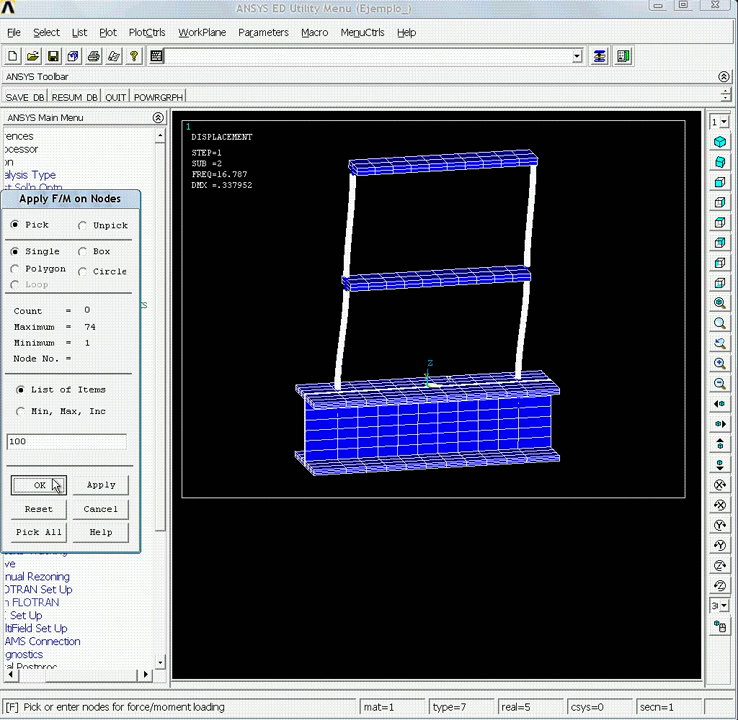
pyautogui.click(718, 394)
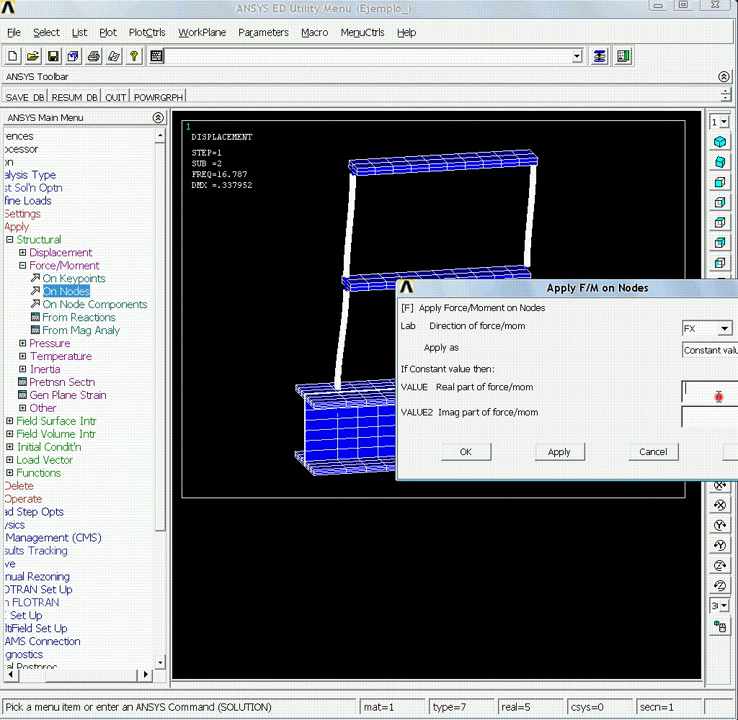
pyautogui.moveTo(647, 292); pyautogui.dragTo(465, 252)
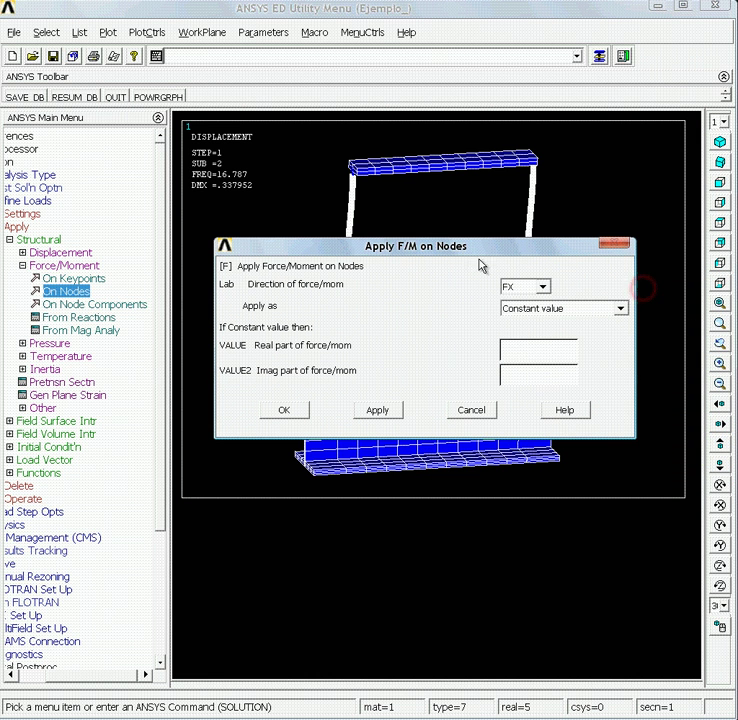
pyautogui.click(518, 348)
pyautogui.write('1')
pyautogui.click(304, 410)
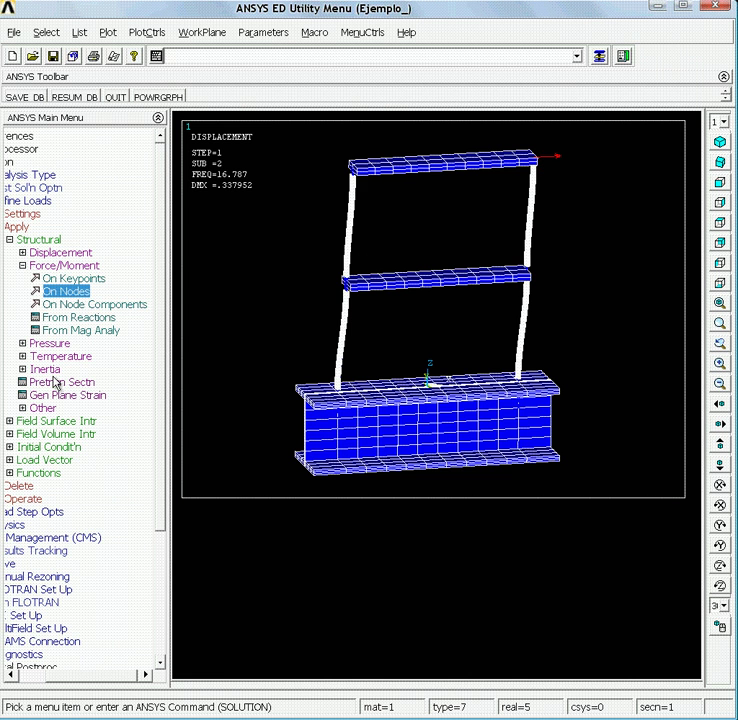
# Set the harmonic frequency range's upper limit to 90 and the number of substeps to 360.
pyautogui.click(10, 241)
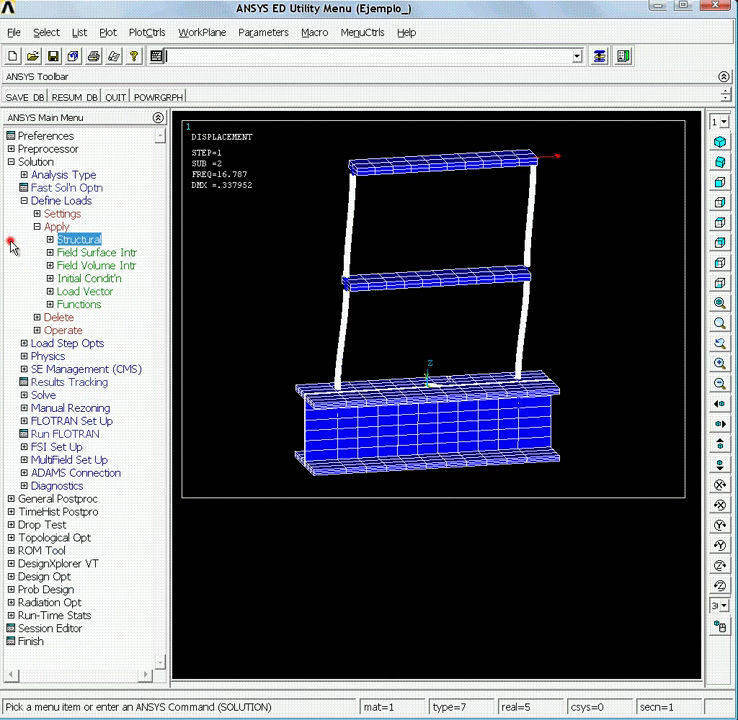
pyautogui.click(23, 201)
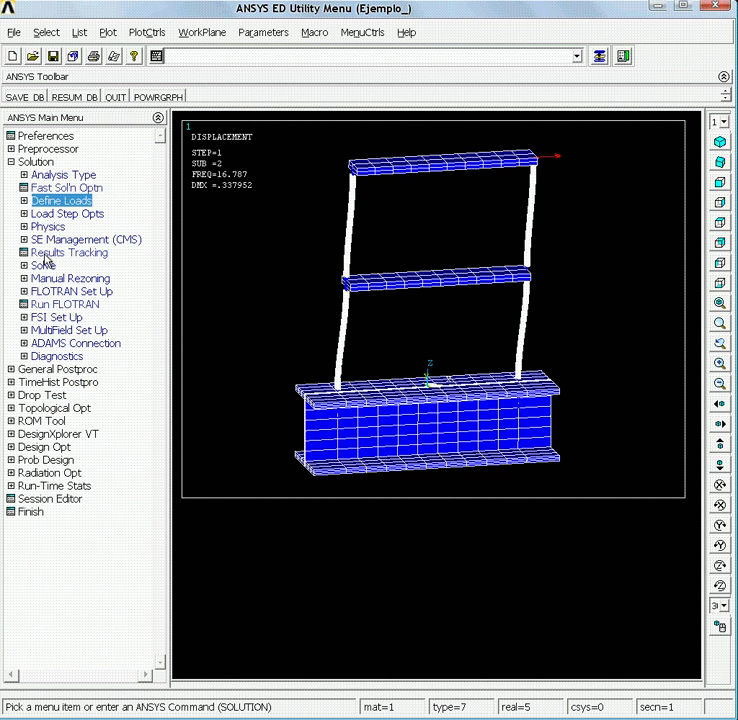
pyautogui.click(48, 216)
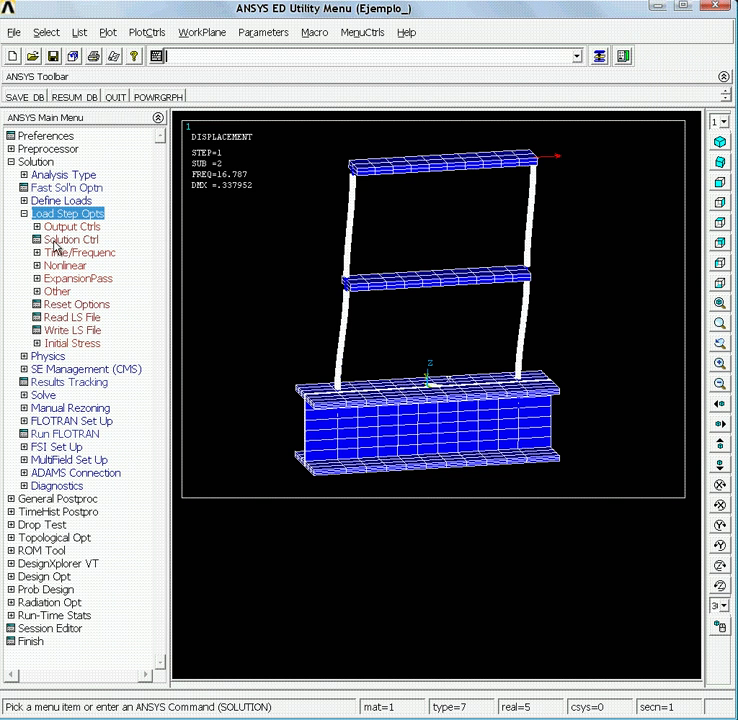
pyautogui.click(56, 253)
pyautogui.click(68, 266)
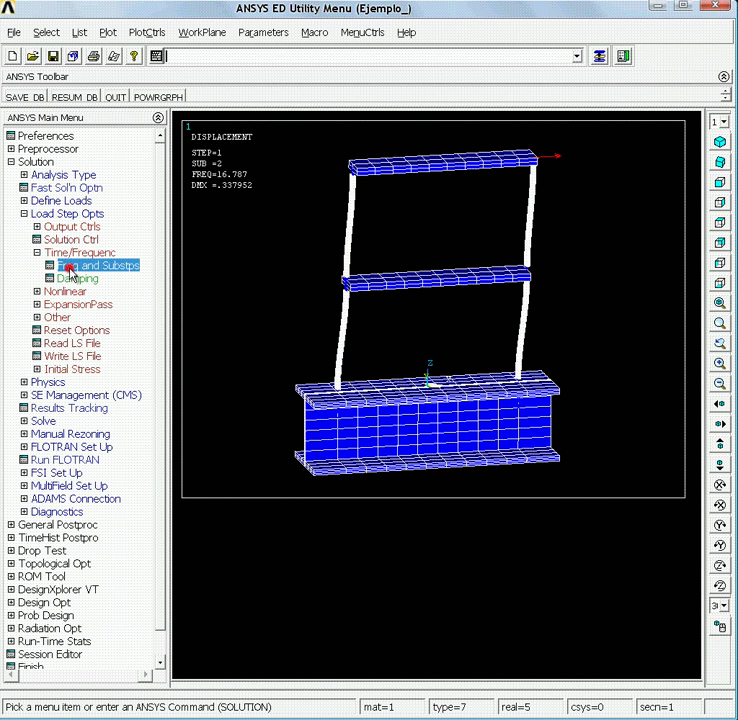
pyautogui.moveTo(435, 283); pyautogui.dragTo(249, 201)
pyautogui.click(565, 237)
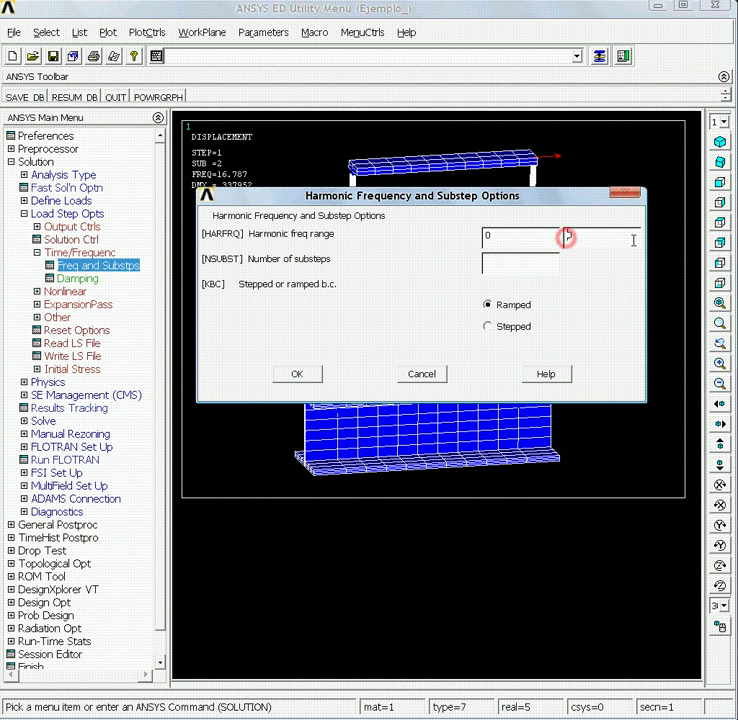
pyautogui.write('90')
pyautogui.click(501, 259)
pyautogui.write('360')
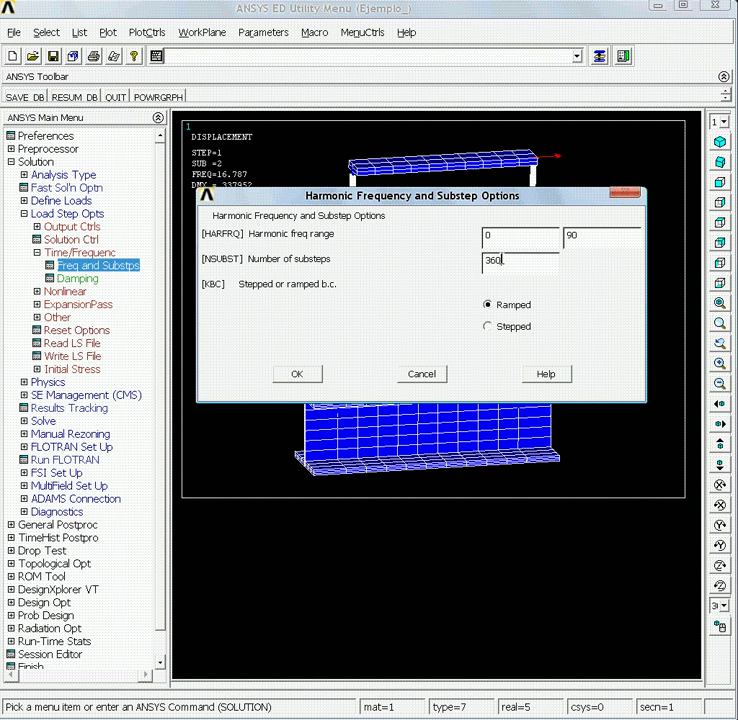
pyautogui.click(304, 375)
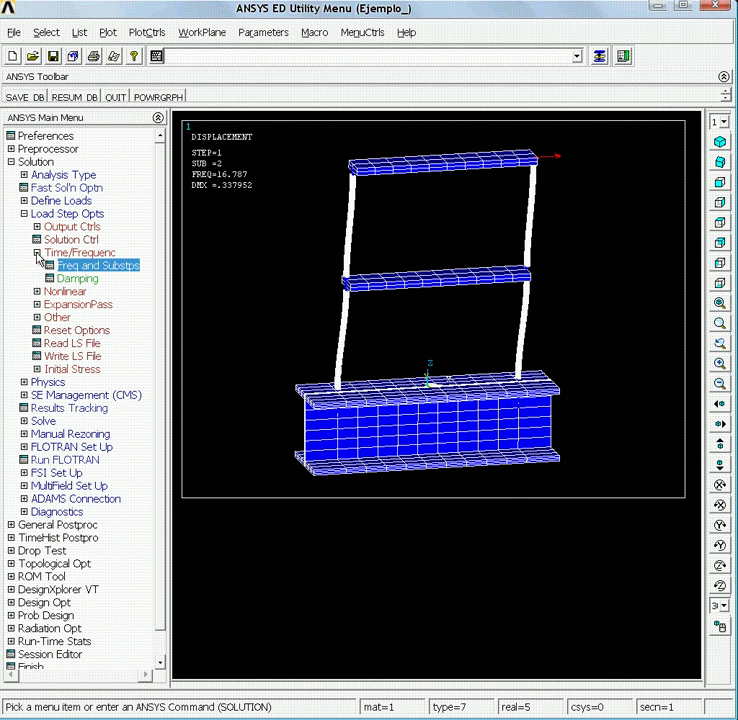
# Solve the current load step, accepting the model check warnings, and close the solution note and status listing.
pyautogui.click(40, 420)
pyautogui.click(58, 278)
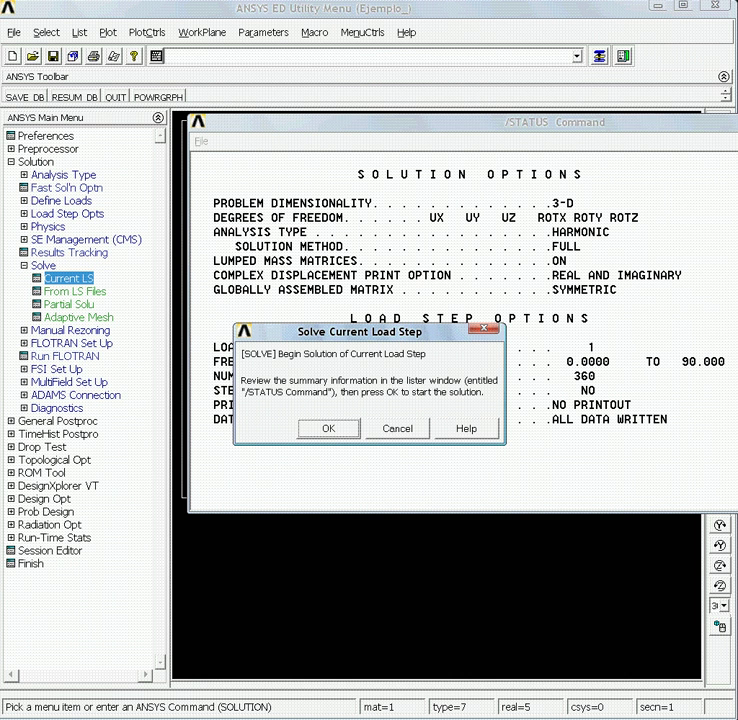
pyautogui.press('Return')
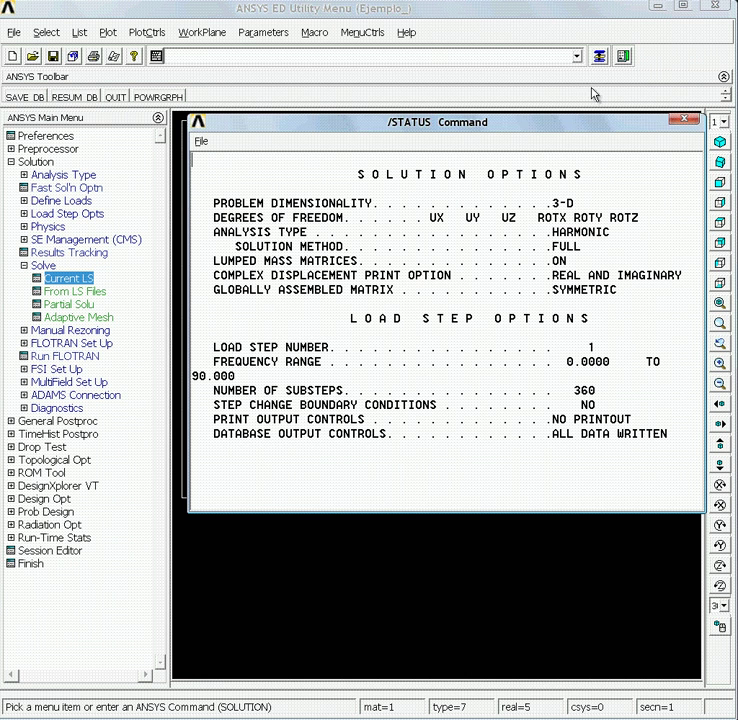
pyautogui.click(598, 57)
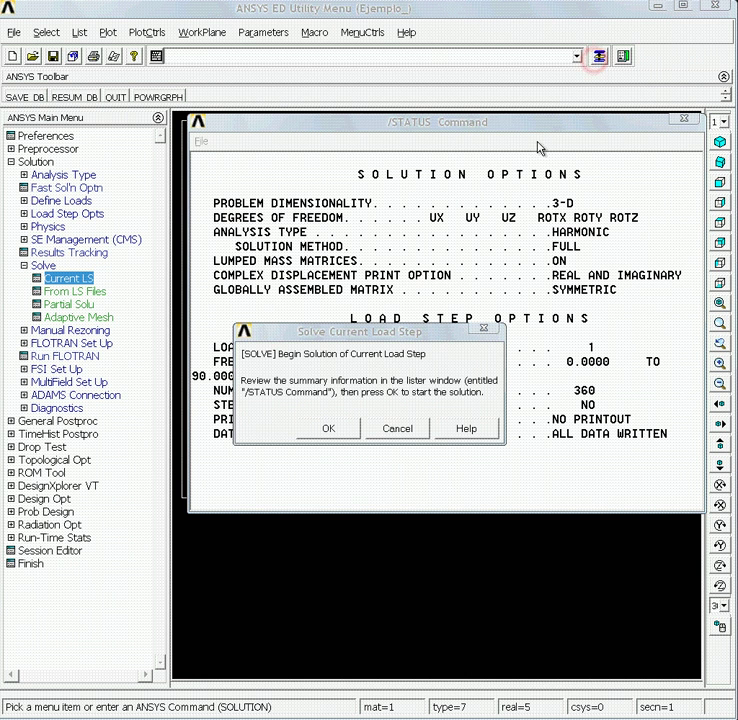
pyautogui.click(328, 428)
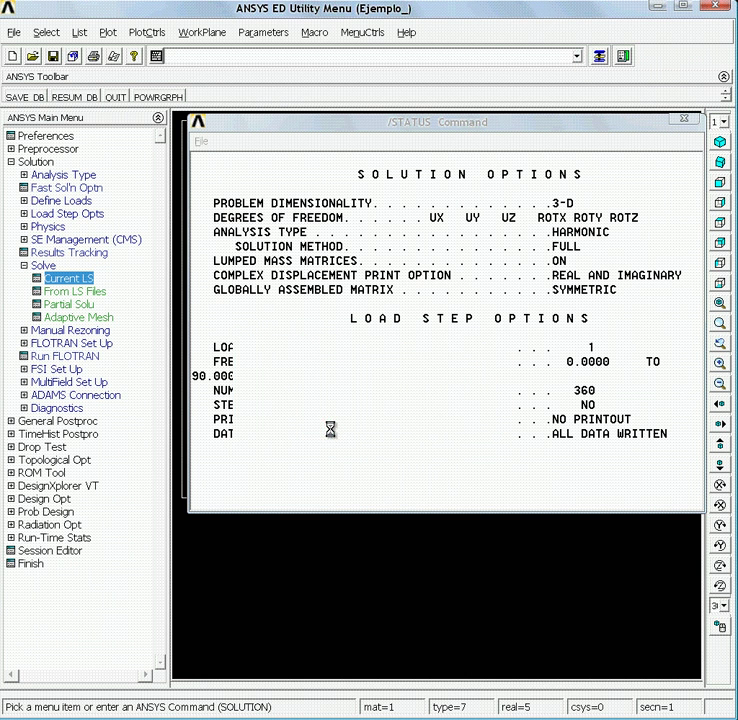
pyautogui.click(177, 107)
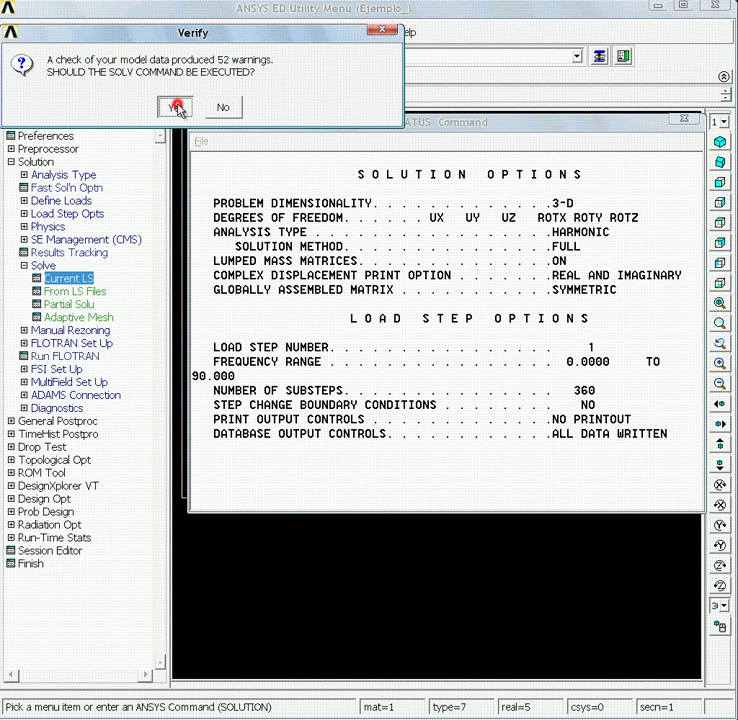
pyautogui.click(177, 107)
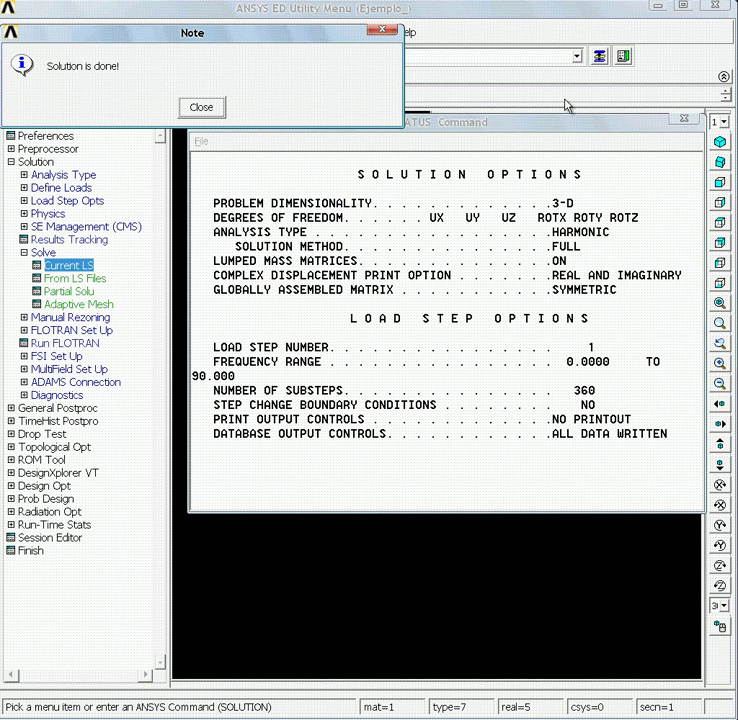
pyautogui.click(201, 110)
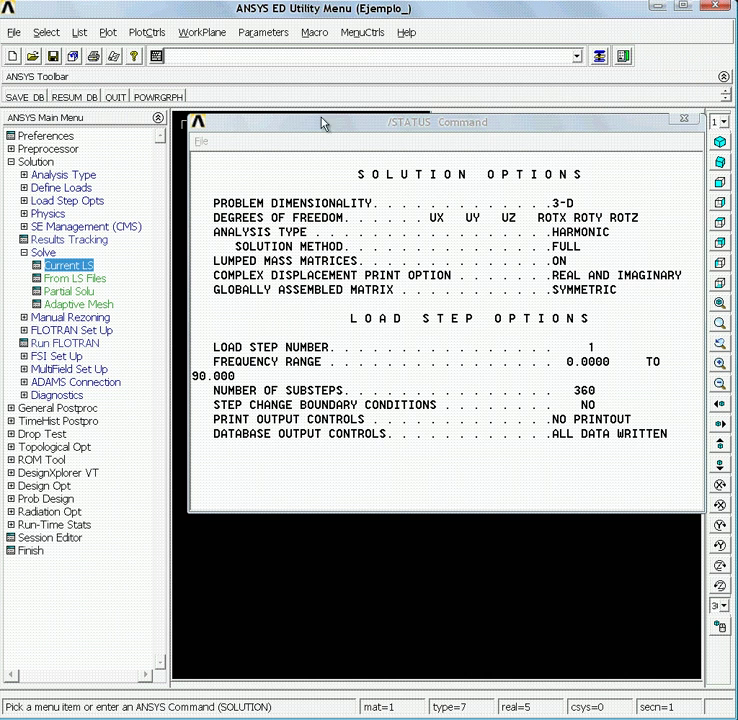
pyautogui.click(685, 122)
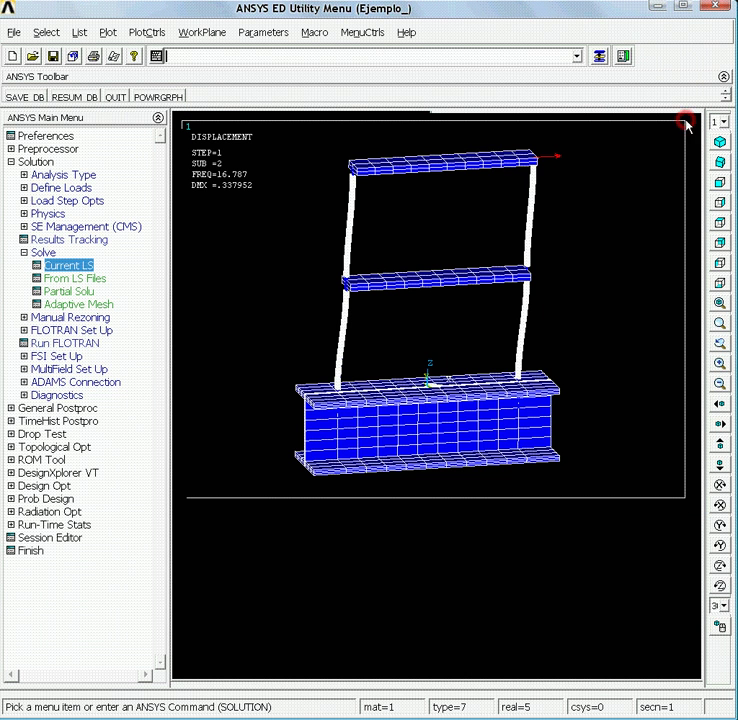
# Add a time-history variable named UX_1 for the X-component of displacement at node 100.
pyautogui.click(42, 421)
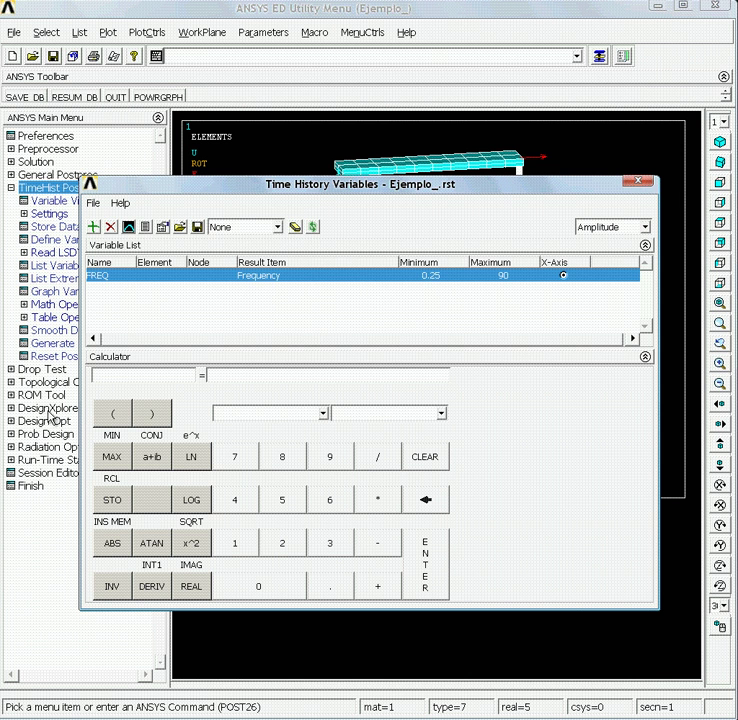
pyautogui.click(93, 227)
pyautogui.click(269, 330)
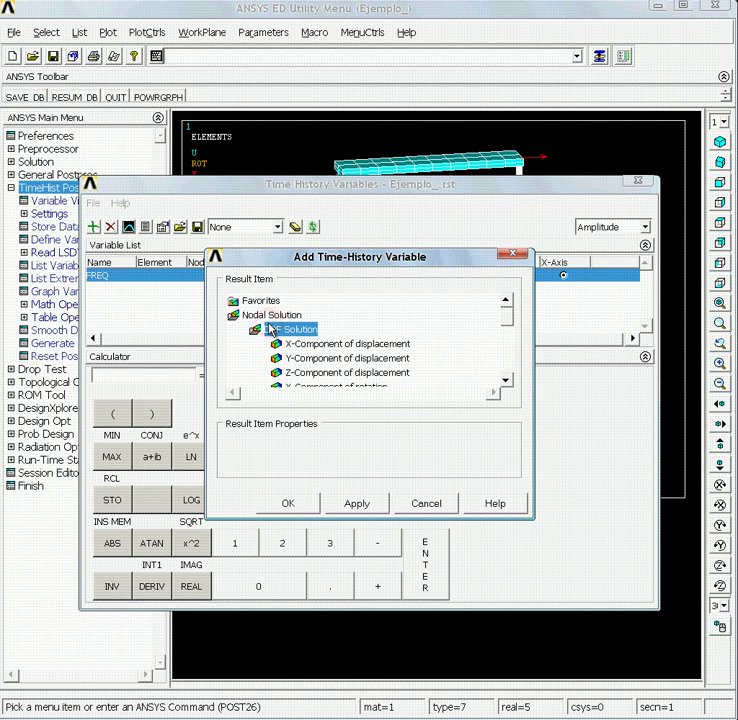
pyautogui.click(307, 343)
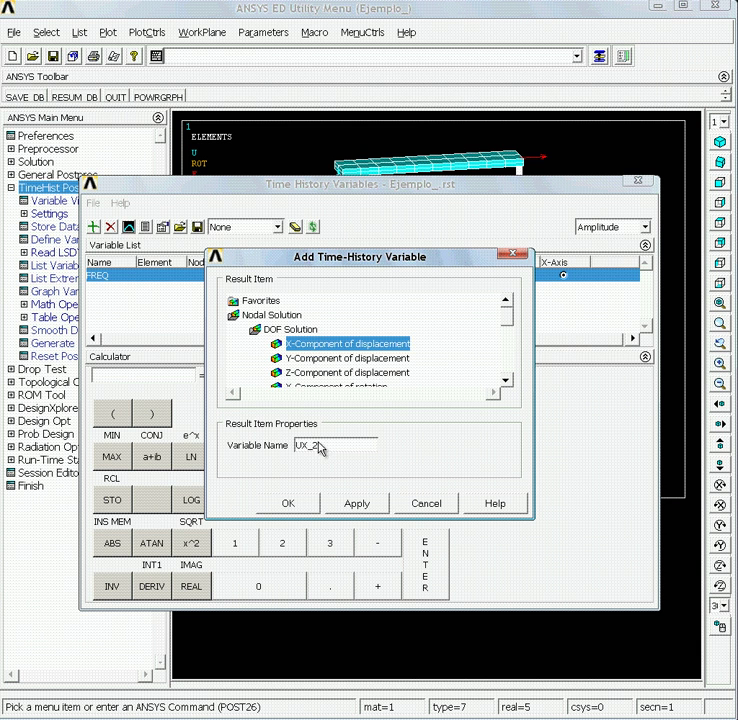
pyautogui.click(313, 446)
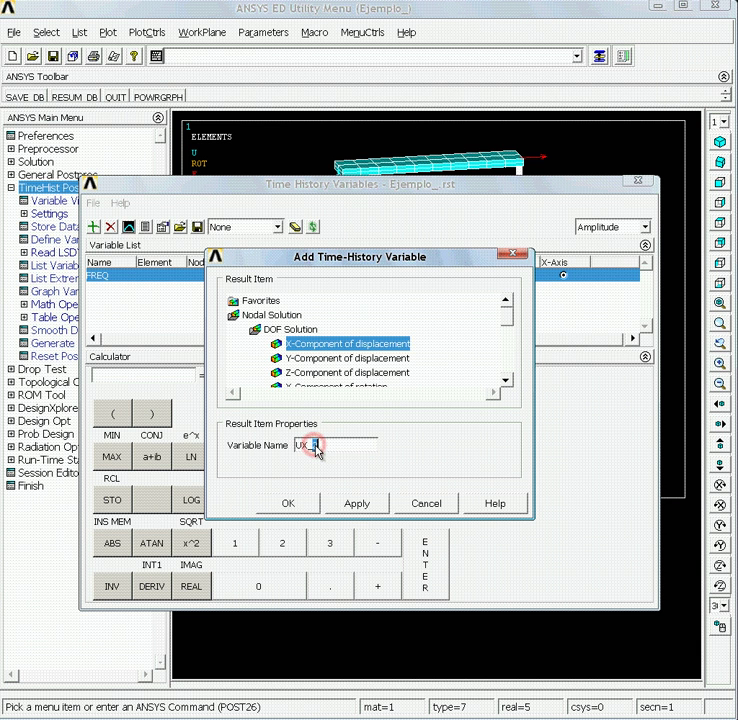
pyautogui.moveTo(314, 445); pyautogui.dragTo(316, 447)
pyautogui.write('1')
pyautogui.click(289, 505)
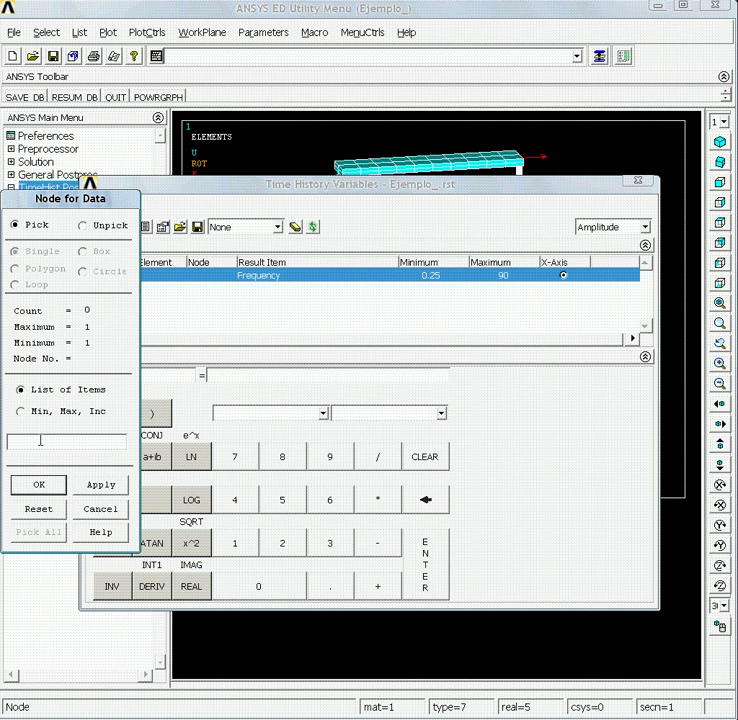
pyautogui.click(40, 440)
pyautogui.write('100')
pyautogui.click(63, 482)
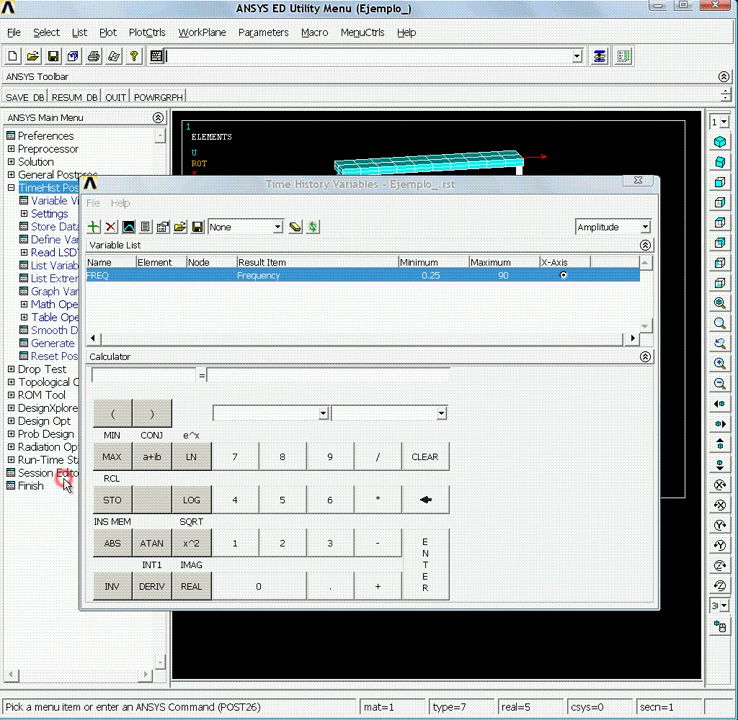
# Calculate a new time-history variable K_11 with the expression -1*{UX_1}*(2*3.1416*{FREQ})^2.
pyautogui.click(173, 371)
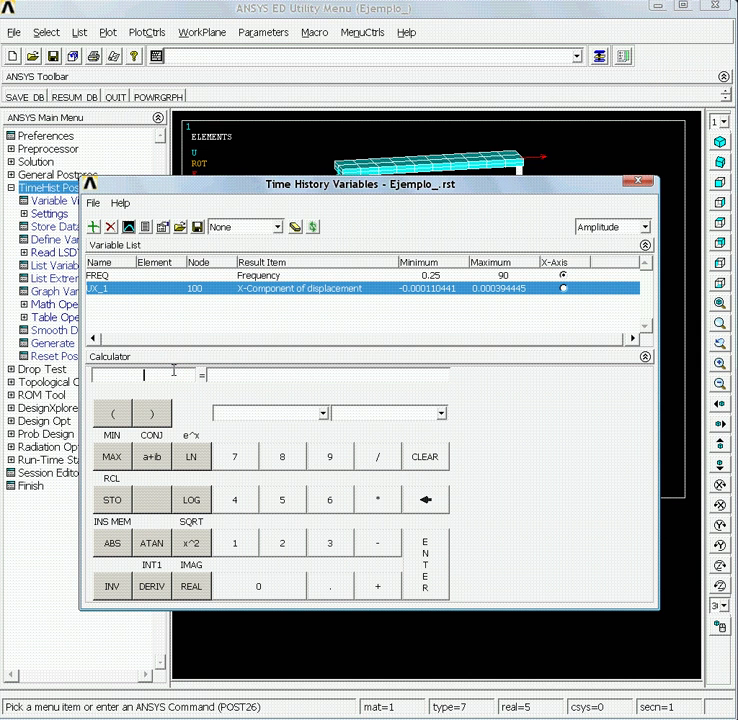
pyautogui.write('K_11')
pyautogui.click(232, 371)
pyautogui.write('-1*')
pyautogui.write('{U')
pyautogui.write('X}')
pyautogui.write('_')
pyautogui.write('1')
pyautogui.write('*')
pyautogui.write('()')
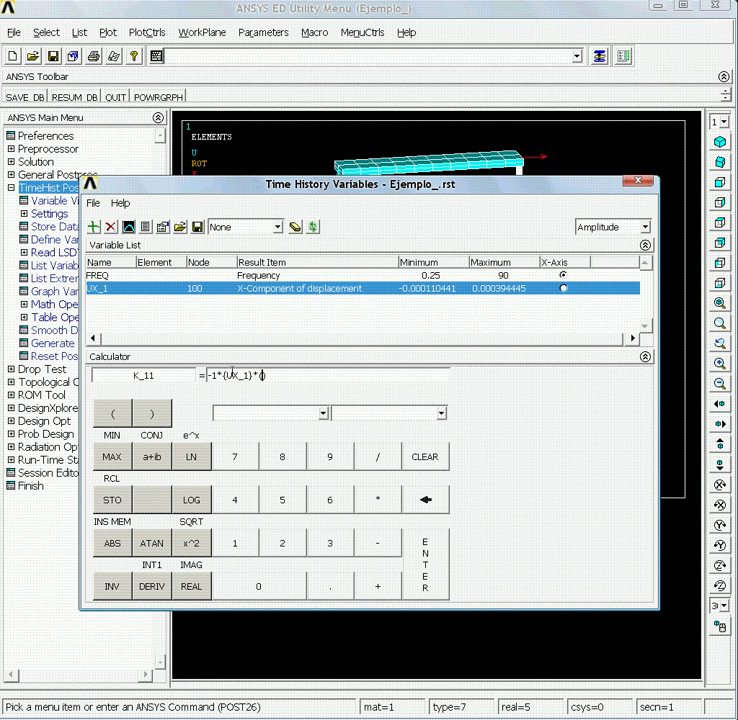
pyautogui.write('2*3.1416*(C')
pyautogui.press('BackSpace')
pyautogui.write('{FREQ}')
pyautogui.press('BackSpace')
pyautogui.write('q')
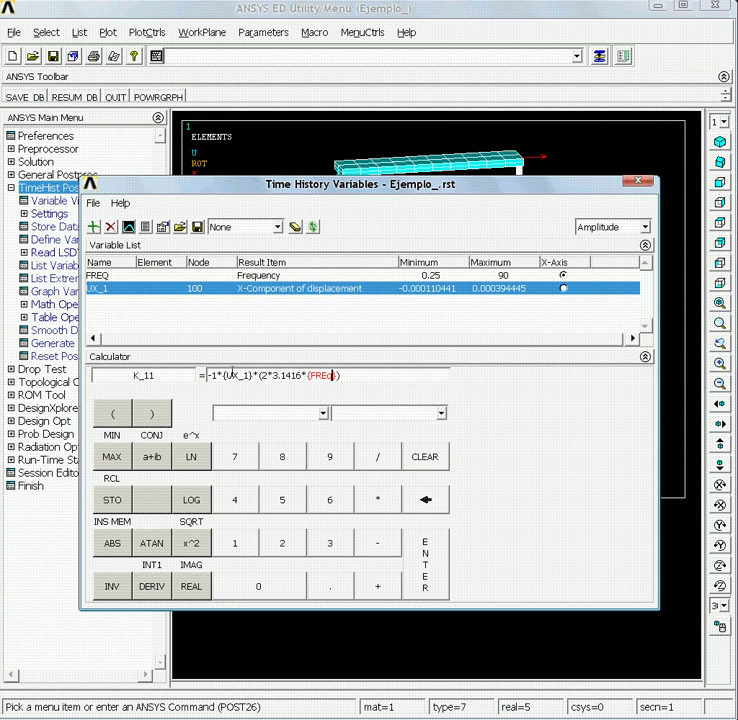
pyautogui.press('BackSpace')
pyautogui.write('q)^2')
pyautogui.click(432, 553)
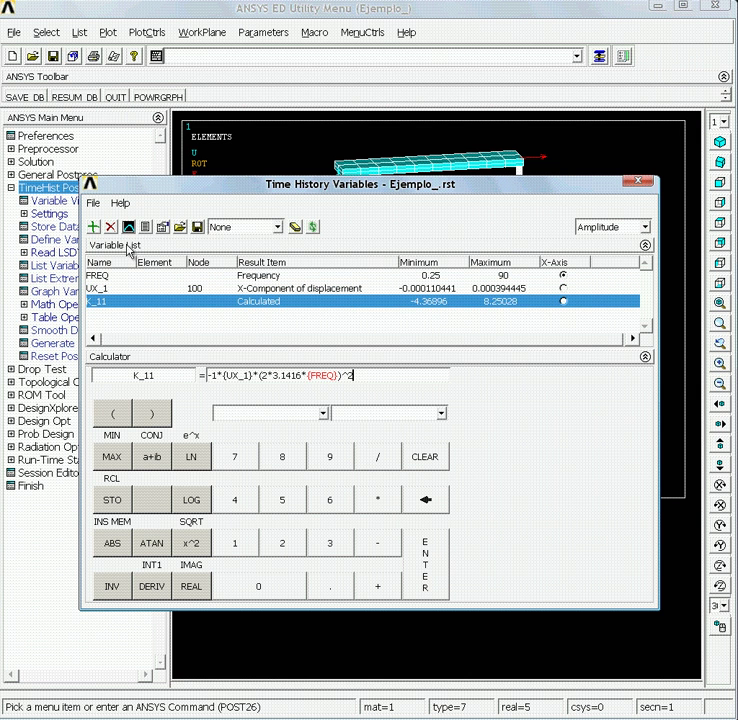
# List the K_11 values, graph K_11's amplitude against frequency, and close the time-history variable viewer.
pyautogui.click(146, 228)
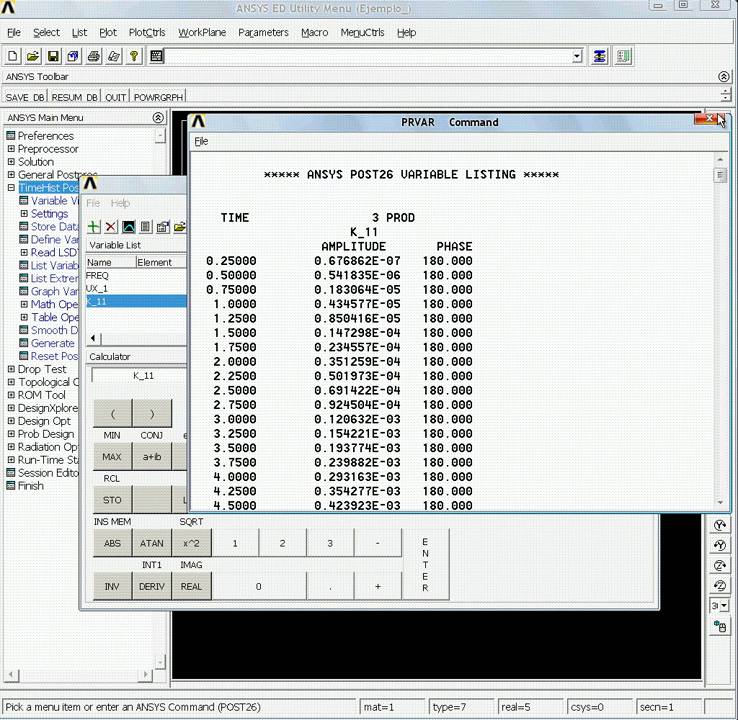
pyautogui.click(712, 120)
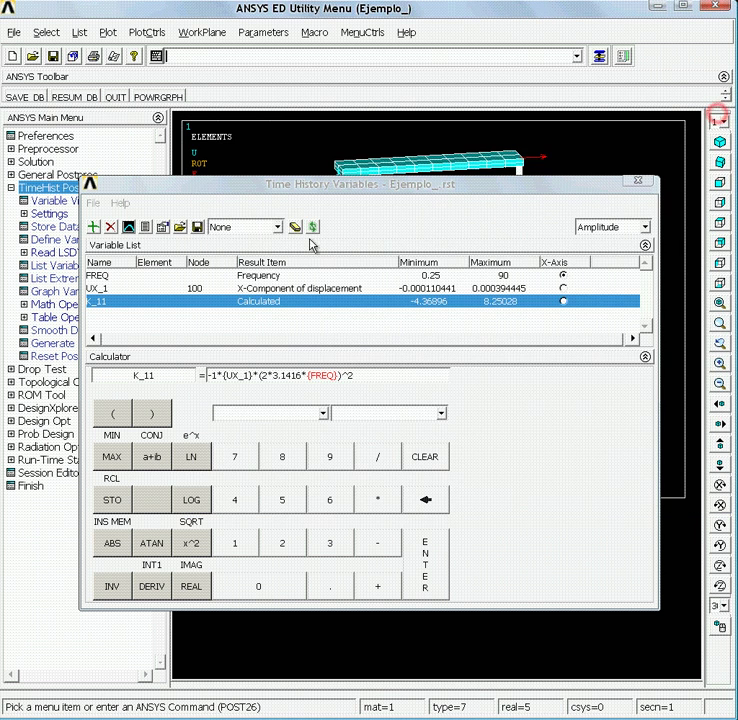
pyautogui.click(128, 229)
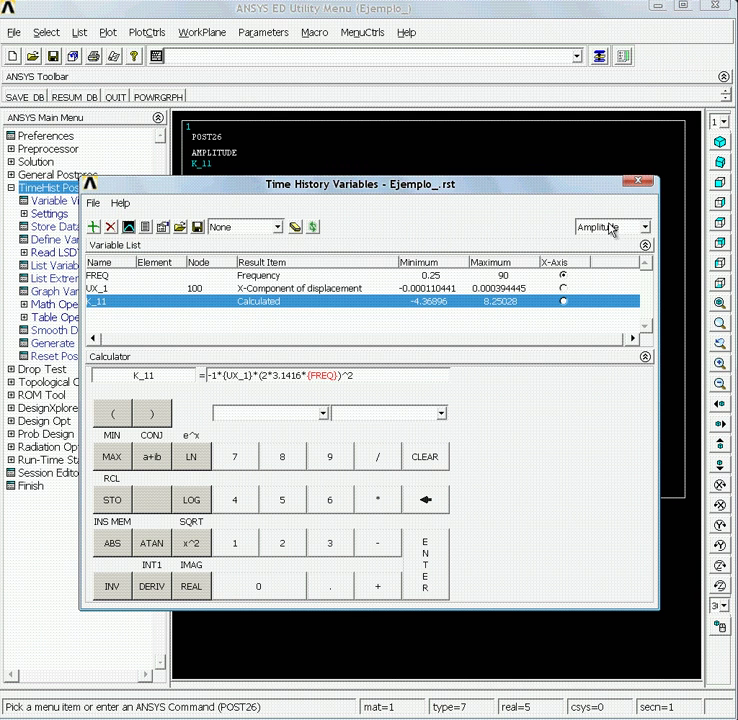
pyautogui.click(648, 182)
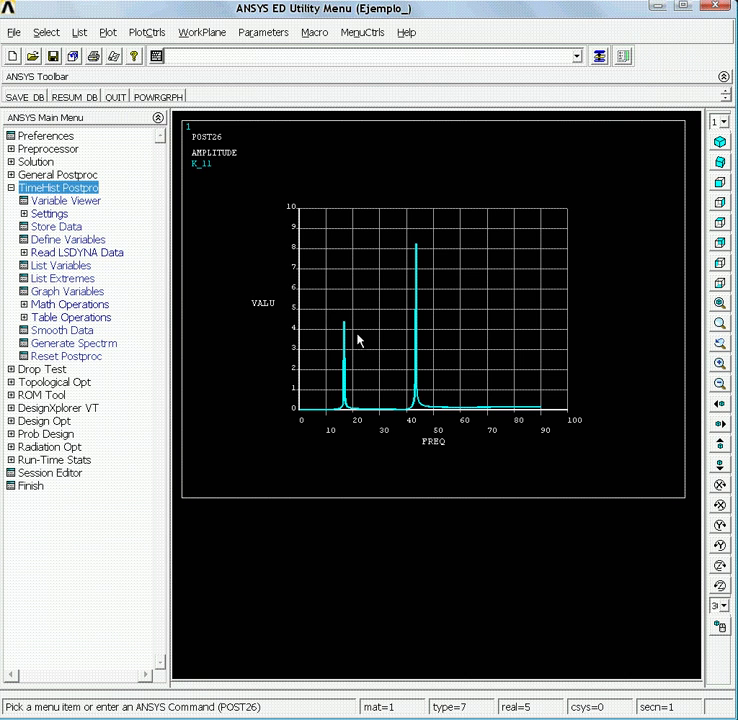
# In the graph axes settings, label the X-axis FRECUENCIA and the Y-axis ACELERACION.
pyautogui.click(148, 34)
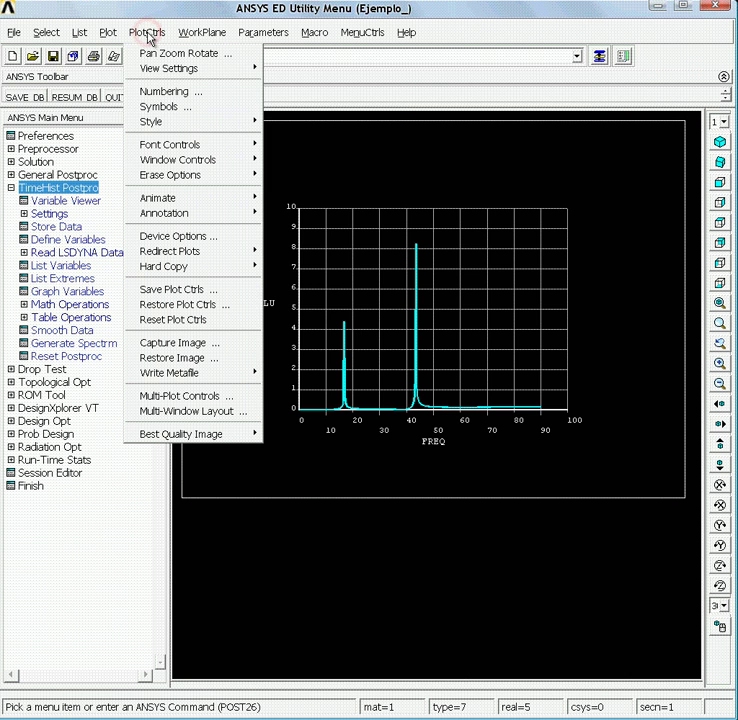
pyautogui.moveTo(178, 188)
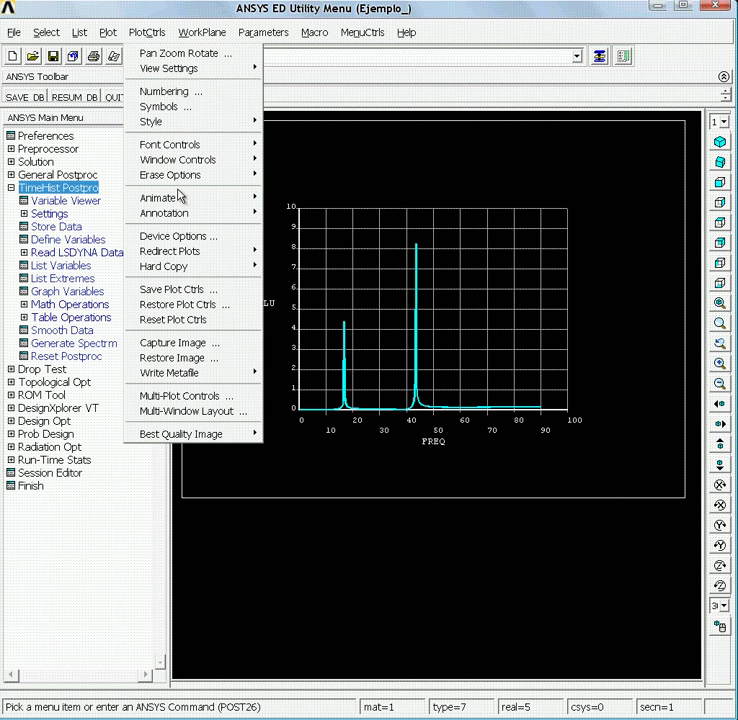
pyautogui.moveTo(198, 127)
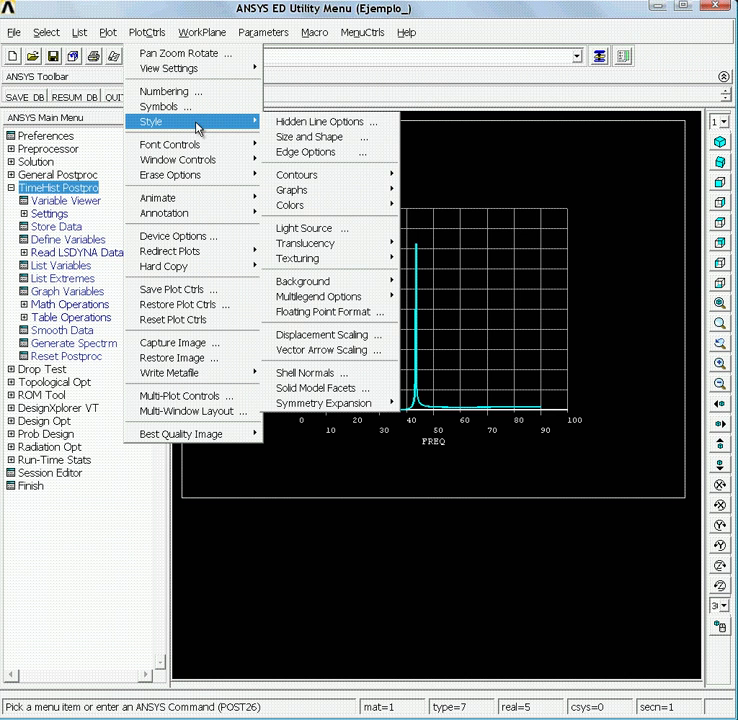
pyautogui.moveTo(314, 193)
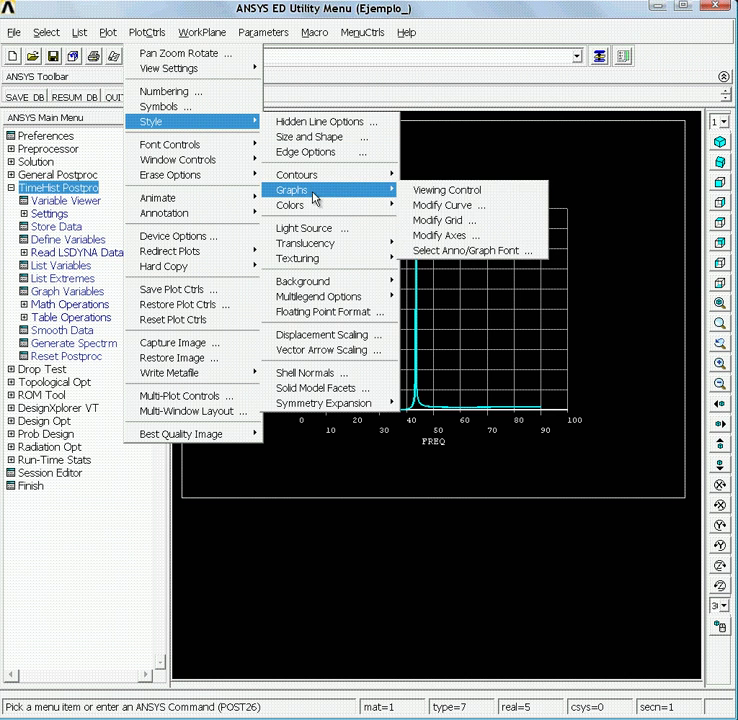
pyautogui.moveTo(343, 180)
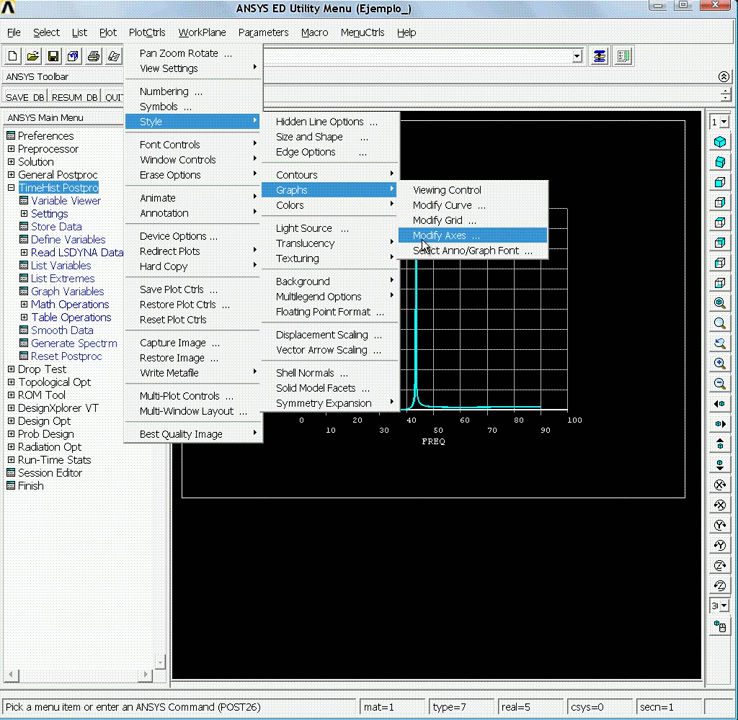
pyautogui.click(428, 235)
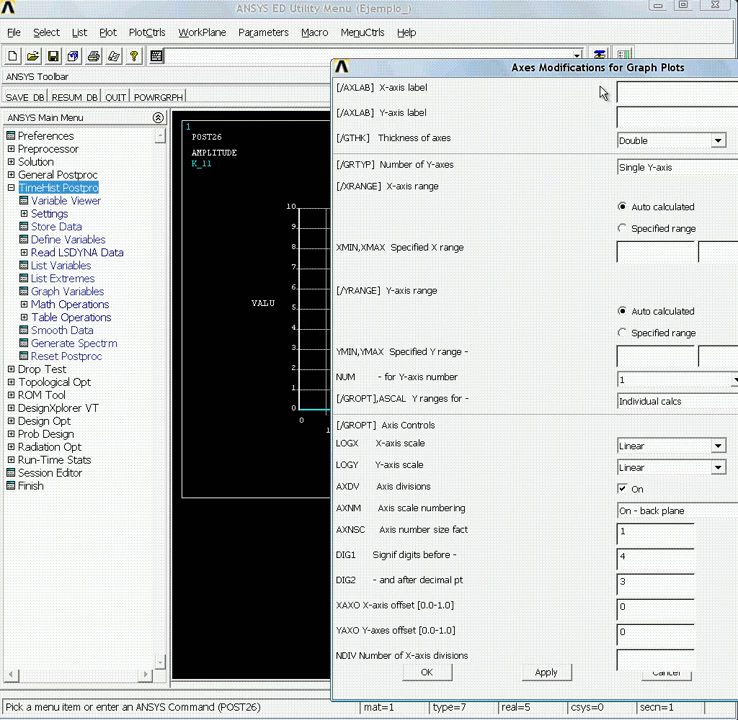
pyautogui.moveTo(594, 68); pyautogui.dragTo(389, 36)
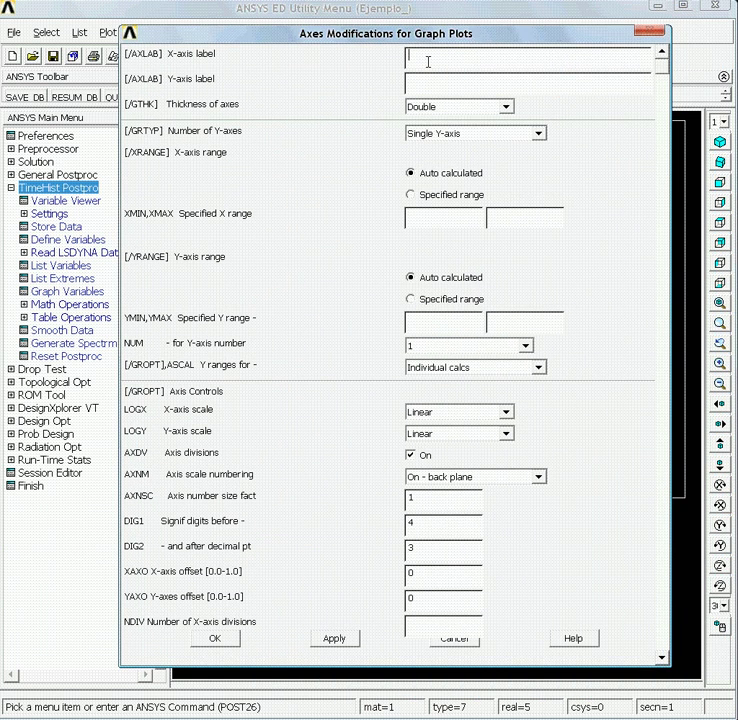
pyautogui.click(428, 62)
pyautogui.write('FRECUENCIA')
pyautogui.press('Tab')
pyautogui.write('ACELERACION')
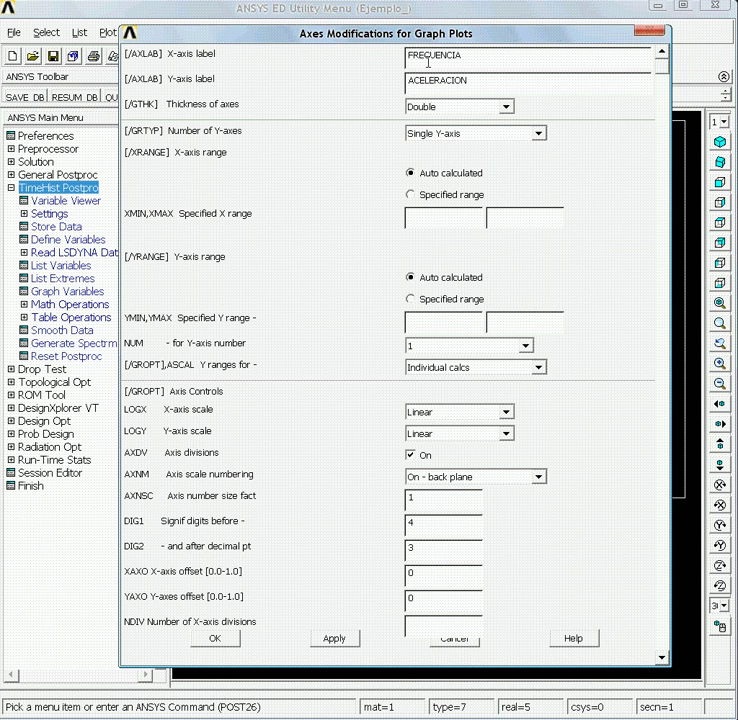
# Set the graph's Y-axis scale to Logarithmic, accept the axis modifications and replot the K_11 graph.
pyautogui.click(471, 432)
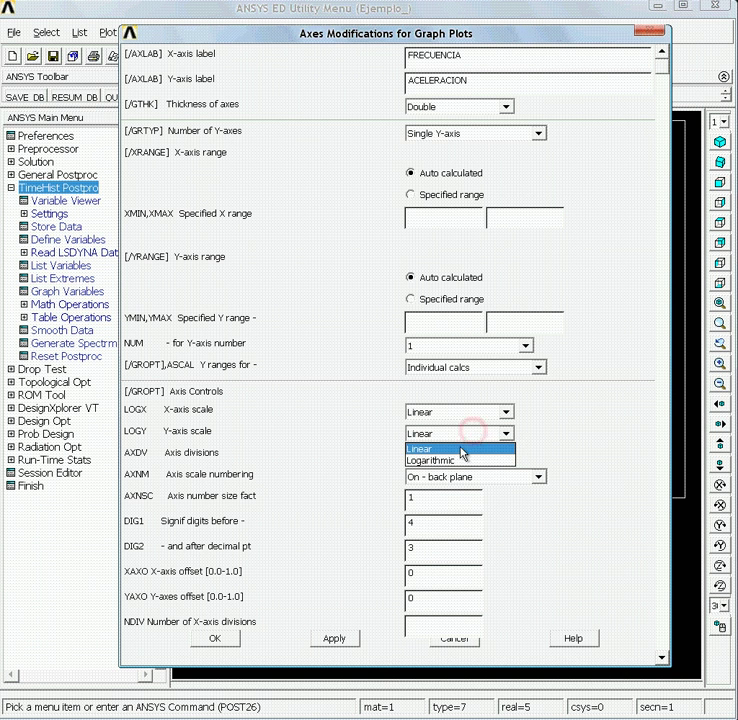
pyautogui.click(448, 462)
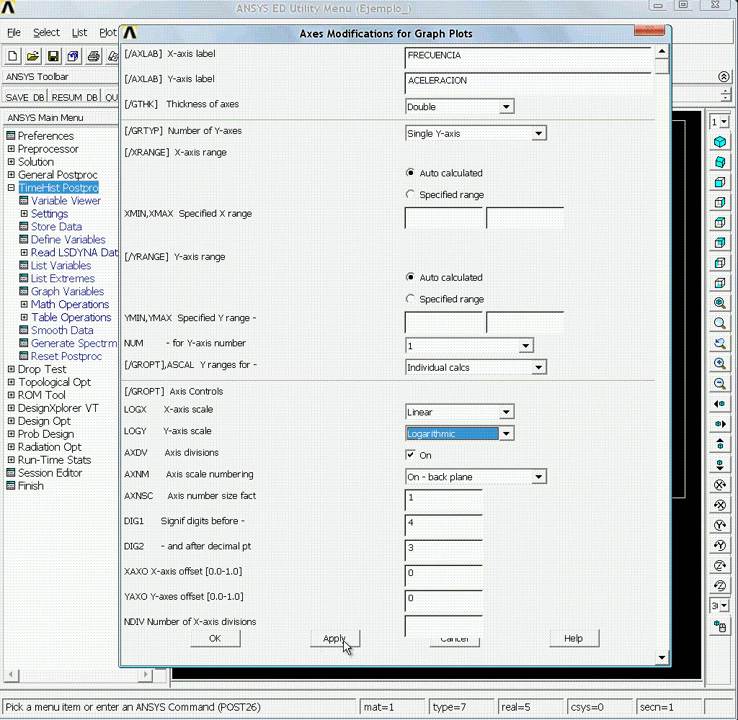
pyautogui.click(222, 641)
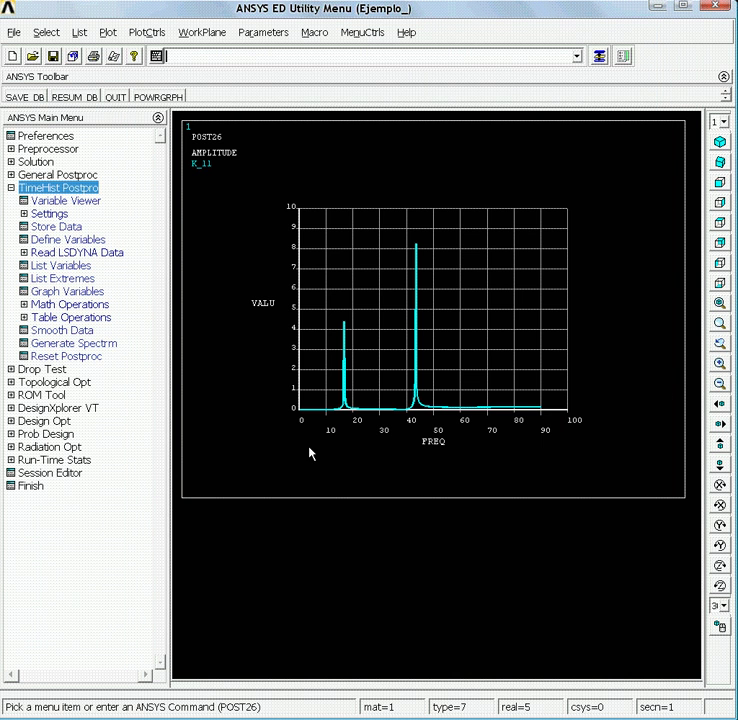
pyautogui.rightClick(308, 446)
pyautogui.click(331, 452)
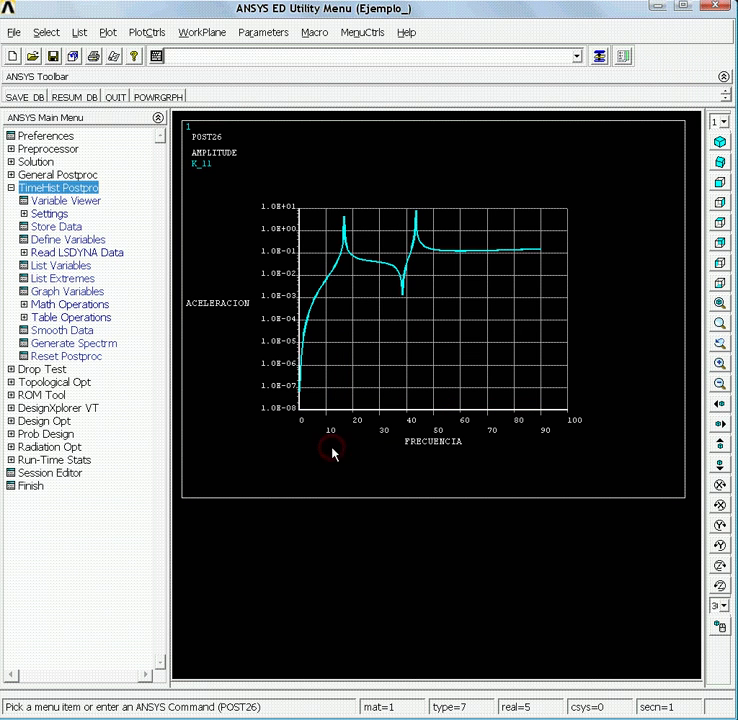